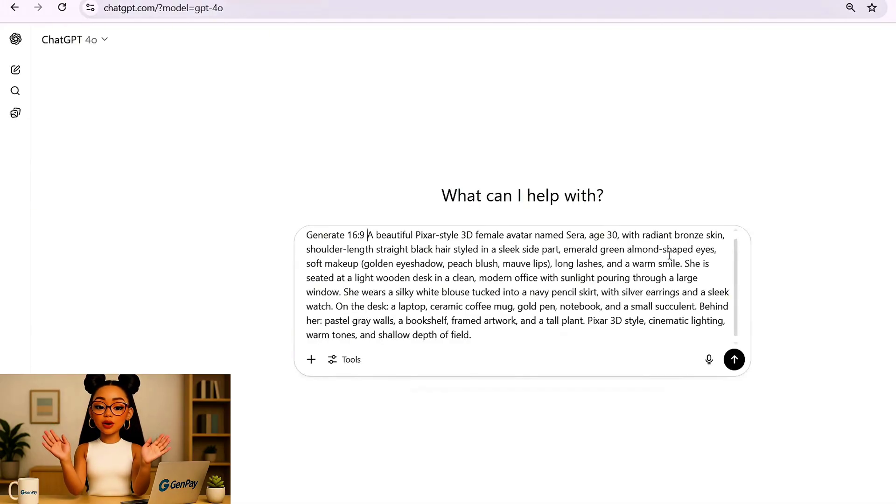
# - Submit the prompt for Sera in a white blouse at her office desk and review the image
pyautogui.scroll(-1, 669, 256)
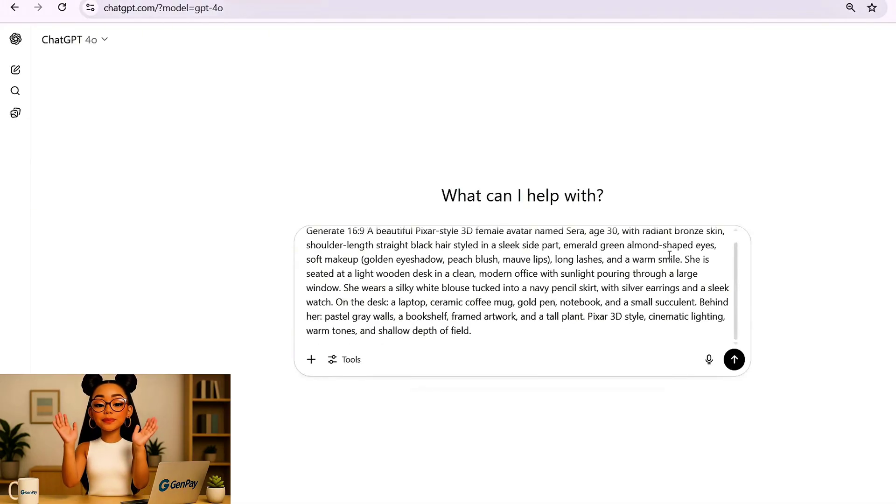
pyautogui.scroll(2, 631, 277)
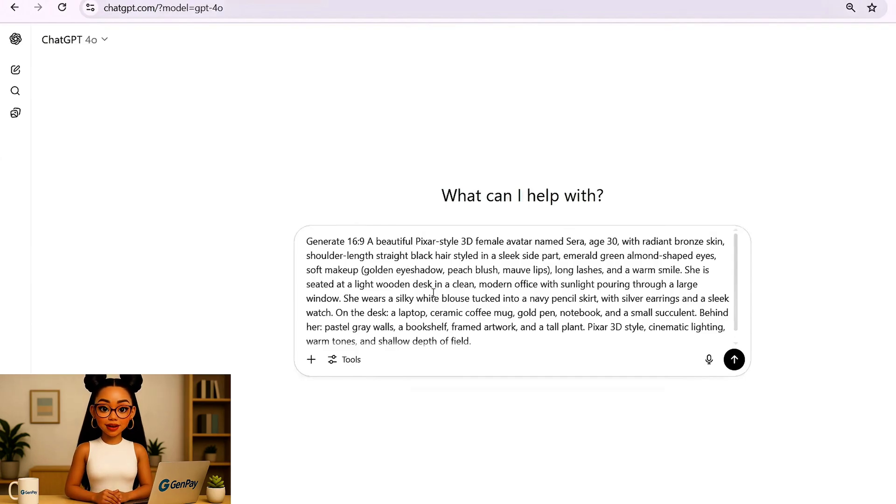
pyautogui.click(737, 371)
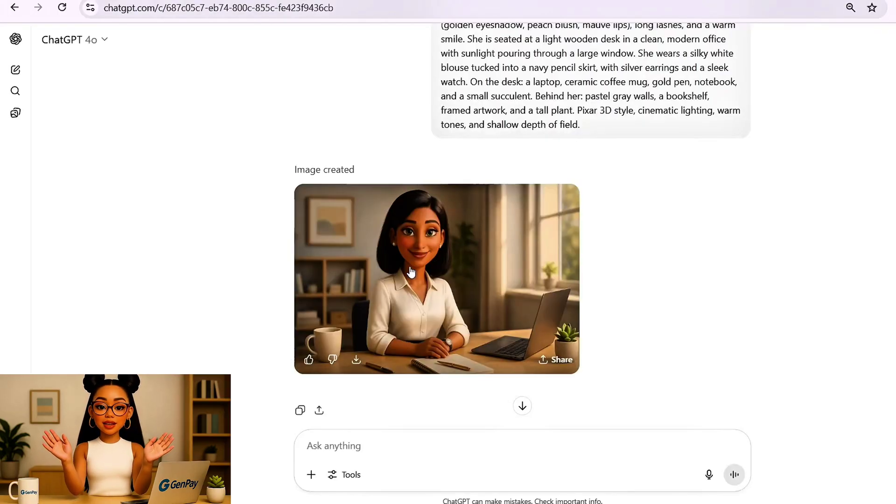
pyautogui.scroll(5, 409, 266)
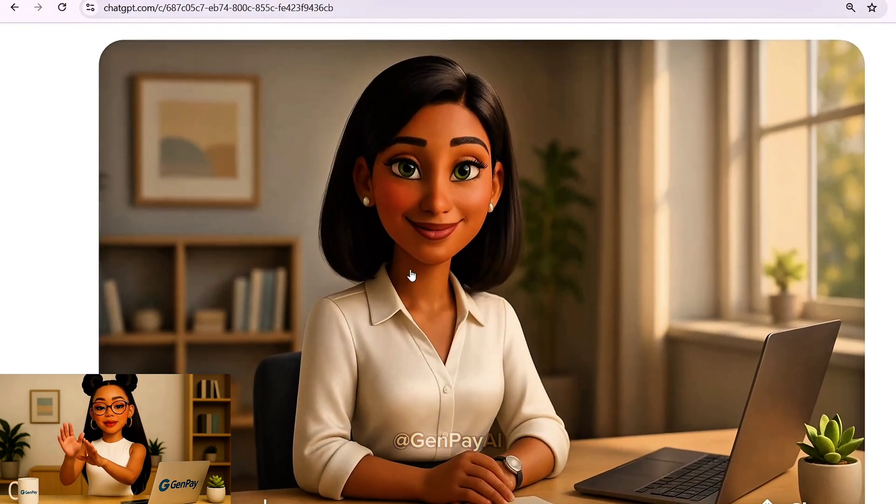
pyautogui.scroll(2, 412, 275)
pyautogui.scroll(-5, 411, 275)
pyautogui.scroll(5, 411, 275)
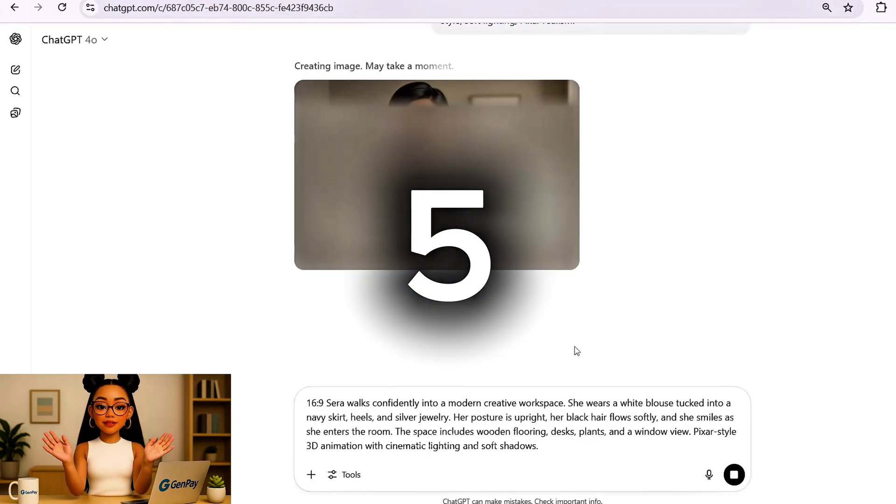
pyautogui.scroll(1, 546, 355)
pyautogui.scroll(5, 548, 353)
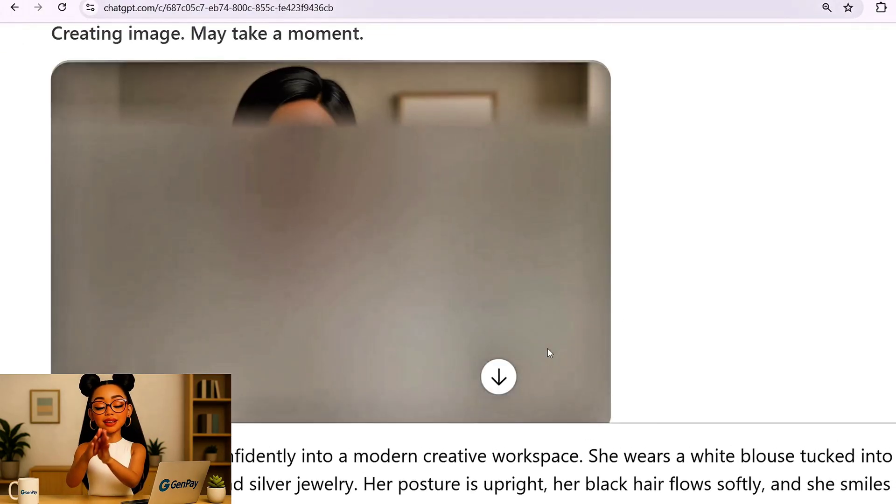
# - Submit the 16:9 prompt for Sera walking into a creative workspace
pyautogui.scroll(-5, 548, 348)
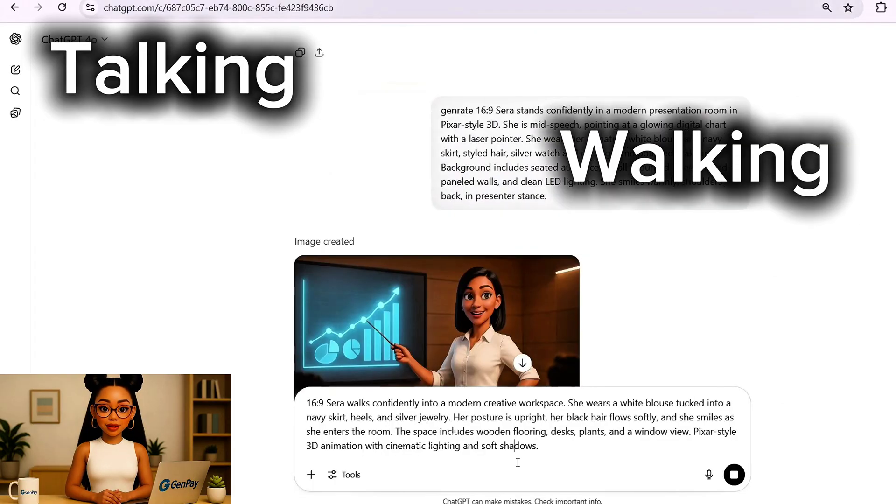
pyautogui.tripleClick(518, 462)
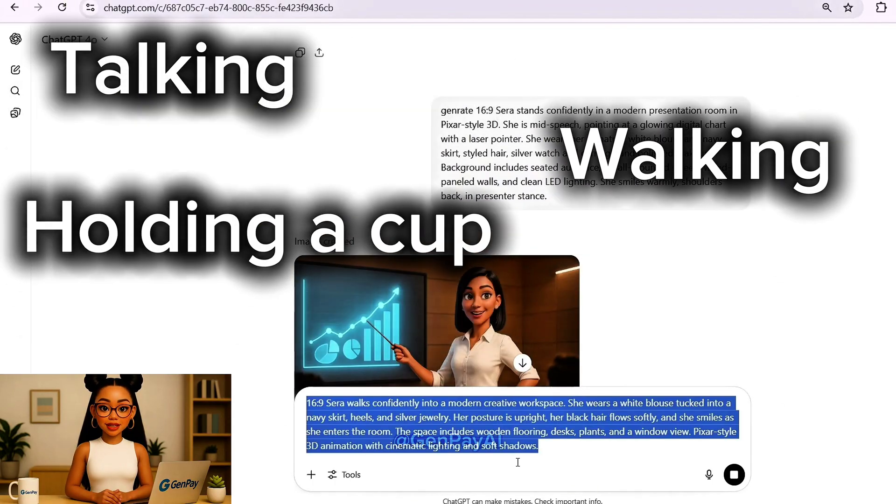
pyautogui.press('BackSpace')
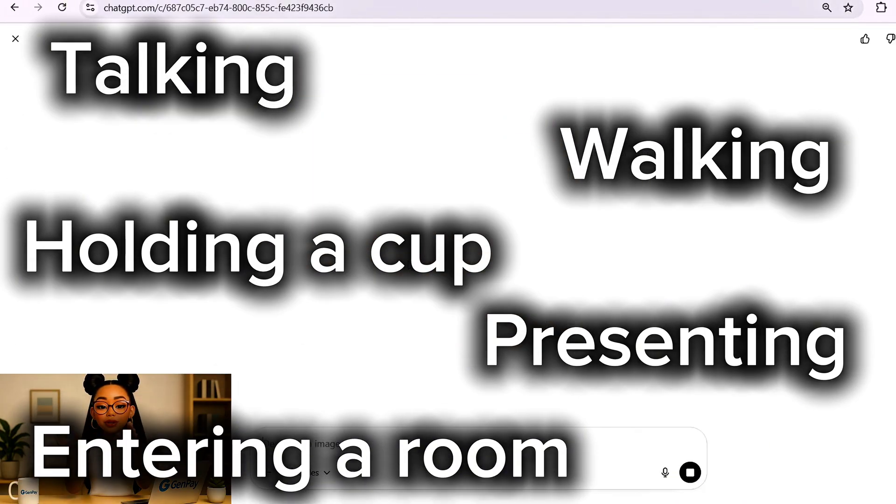
pyautogui.press('Escape')
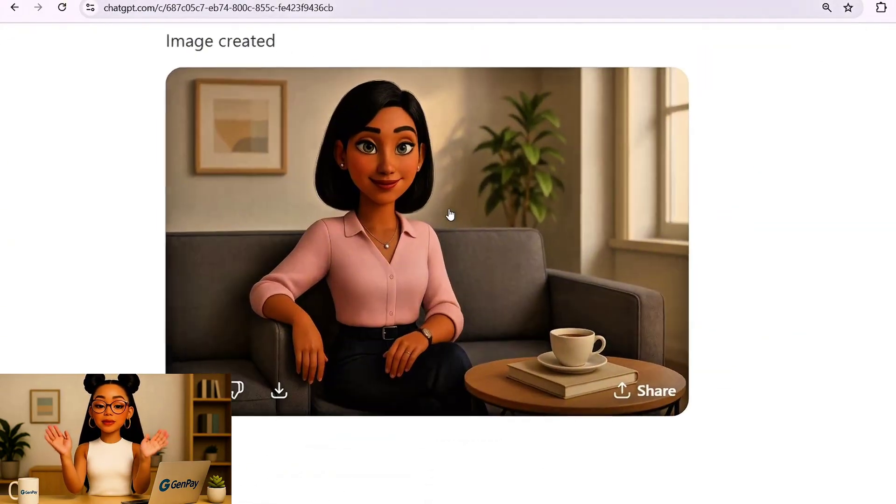
# - Scroll down the chat to review the chart-presenting and teacup images
pyautogui.hotkey('ctrl', '-')
pyautogui.hotkey('ctrl', '-')
pyautogui.hotkey('ctrl', '-')
pyautogui.hotkey('ctrl', '-')
pyautogui.scroll(-5, 450, 216)
pyautogui.hotkey('ctrl', '+')
pyautogui.hotkey('ctrl', '+')
pyautogui.hotkey('ctrl', '+')
pyautogui.hotkey('ctrl', '+')
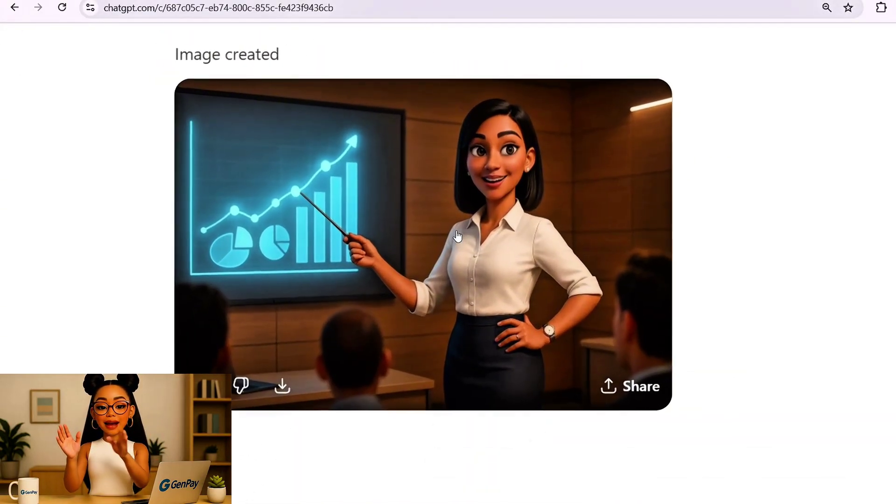
pyautogui.hotkey('ctrl', '-')
pyautogui.hotkey('ctrl', '-')
pyautogui.hotkey('ctrl', '-')
pyautogui.hotkey('ctrl', '-')
pyautogui.scroll(-5, 456, 237)
pyautogui.hotkey('ctrl', '+')
pyautogui.hotkey('ctrl', '+')
pyautogui.hotkey('ctrl', '+')
pyautogui.hotkey('ctrl', '+')
pyautogui.hotkey('ctrl', '-')
pyautogui.hotkey('ctrl', '-')
pyautogui.hotkey('ctrl', '-')
pyautogui.hotkey('ctrl', '-')
pyautogui.scroll(-3, 521, 309)
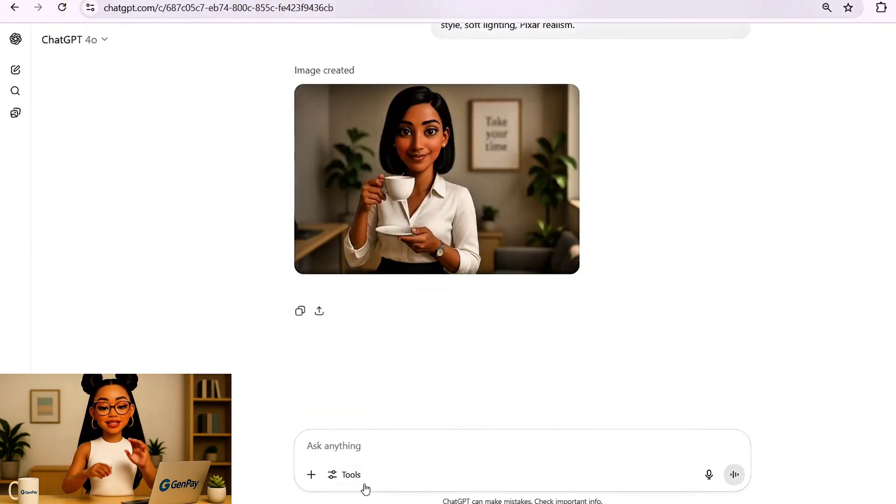
# - Submit the next Sera image prompt and scroll back up to its result
pyautogui.press('Return')
pyautogui.scroll(10, 426, 326)
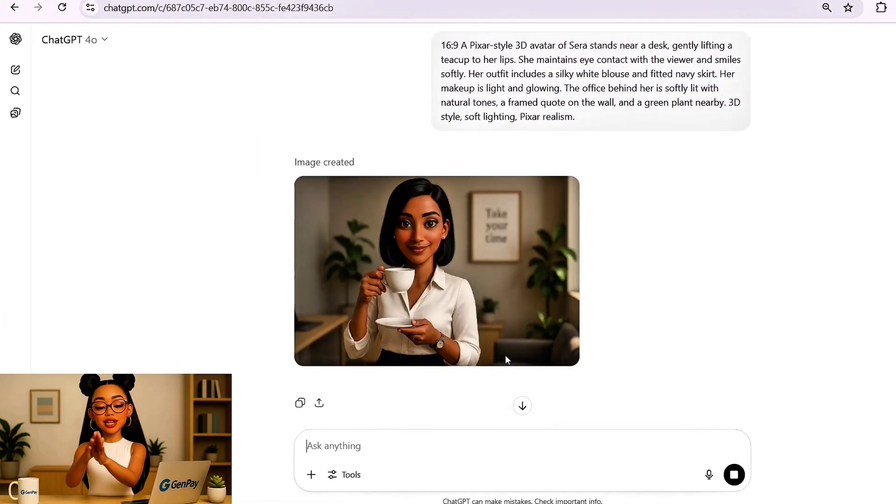
pyautogui.scroll(5, 384, 175)
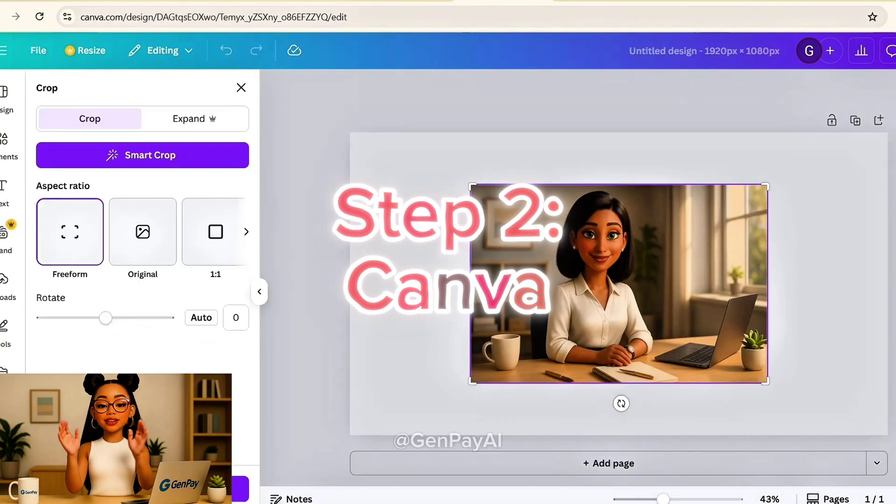
# - Place the desk image, expand it to fill the 16:9 page, and add a second page
pyautogui.click(195, 119)
pyautogui.click(142, 203)
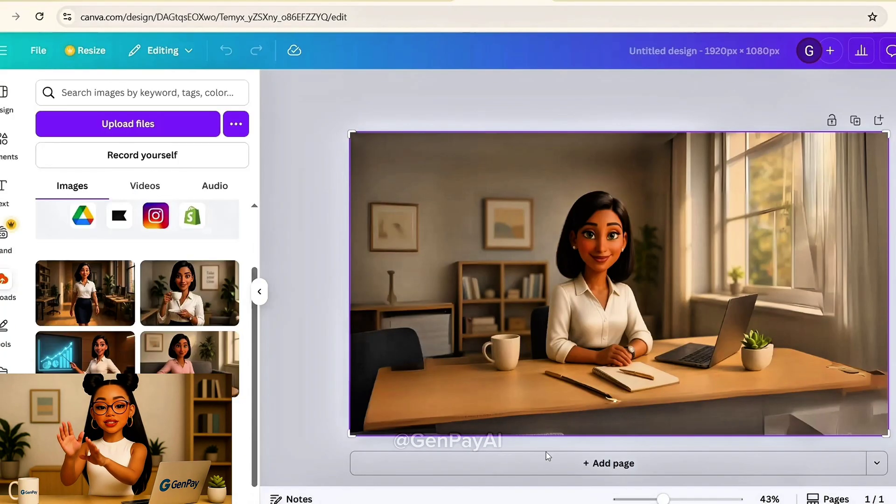
pyautogui.click(502, 456)
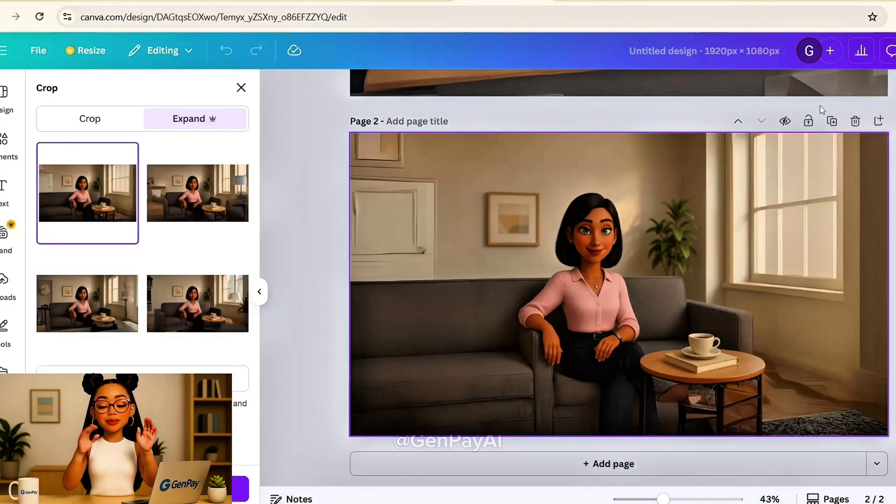
# - Download only the current page, Page 2, as a PNG
pyautogui.click(890, 50)
pyautogui.click(740, 320)
pyautogui.click(770, 140)
pyautogui.click(760, 216)
pyautogui.click(800, 322)
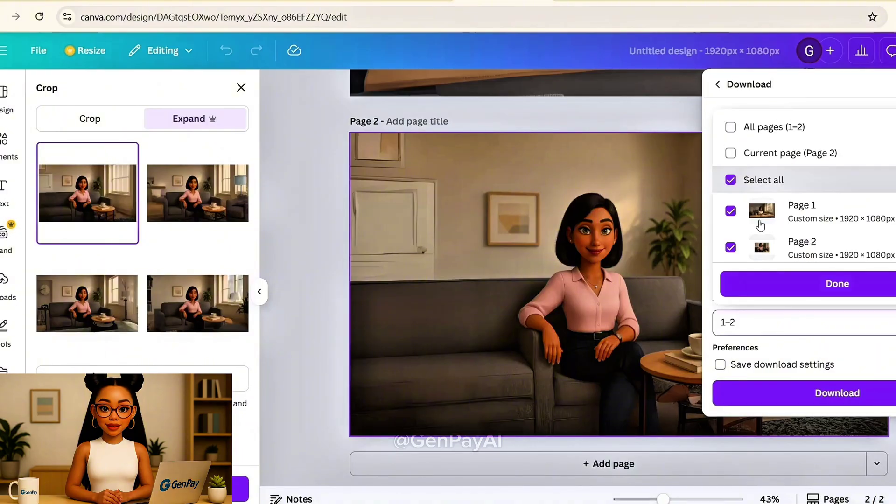
pyautogui.click(765, 153)
pyautogui.click(837, 283)
pyautogui.click(795, 394)
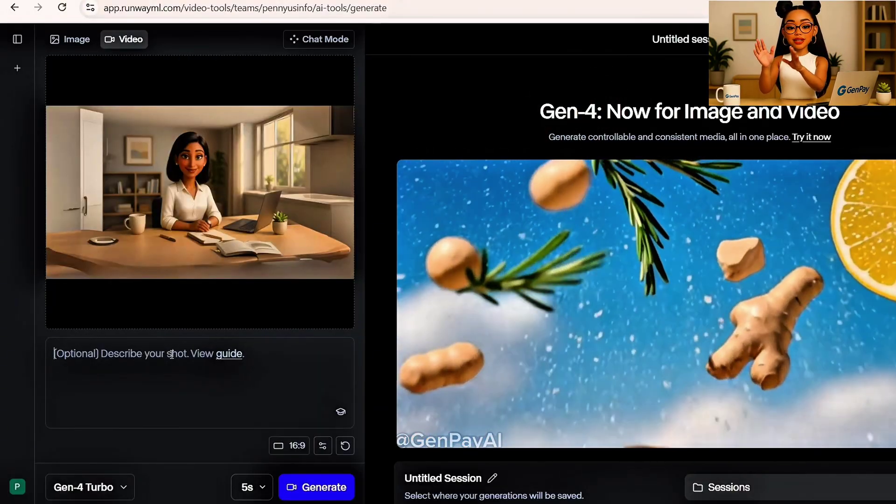
# - Paste the prompt describing Sera speaking at her desk
pyautogui.hotkey('ctrl', 'v')
pyautogui.scroll(5, 139, 361)
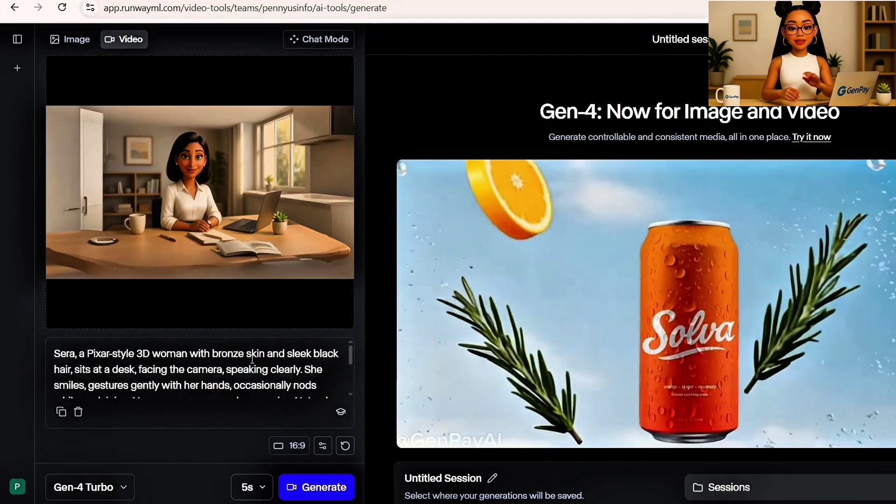
pyautogui.scroll(-2, 199, 364)
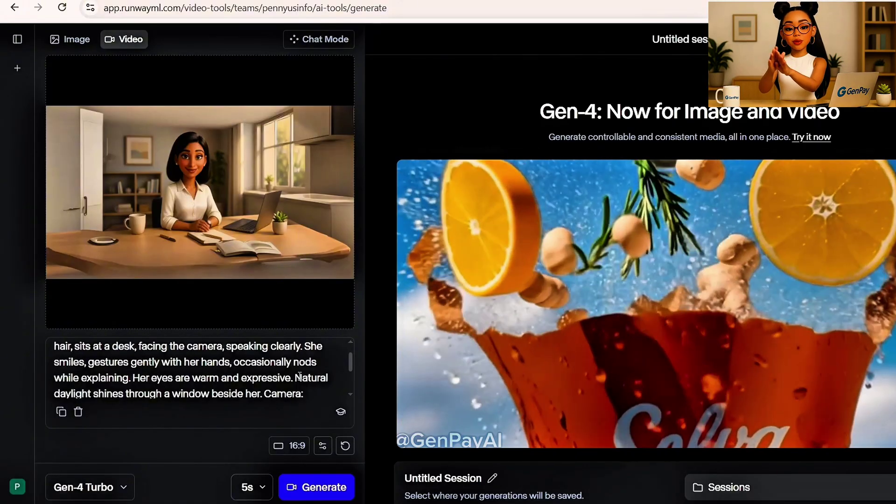
pyautogui.scroll(-3, 298, 376)
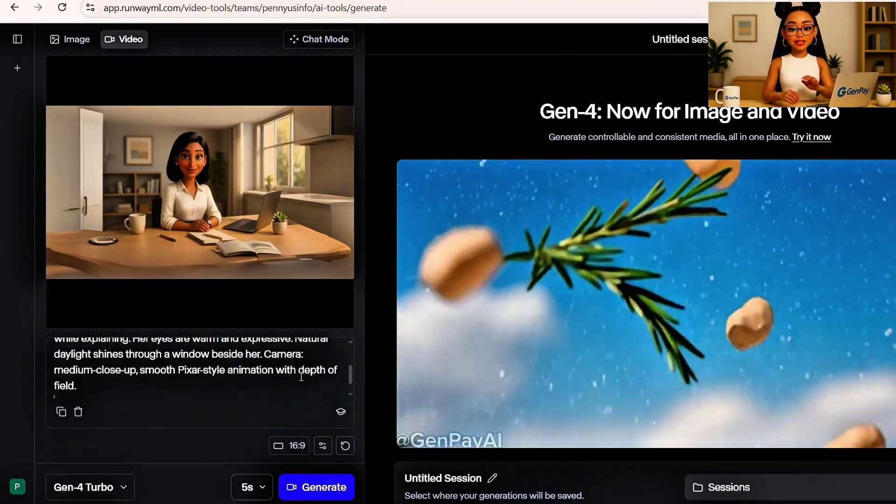
pyautogui.press('Return')
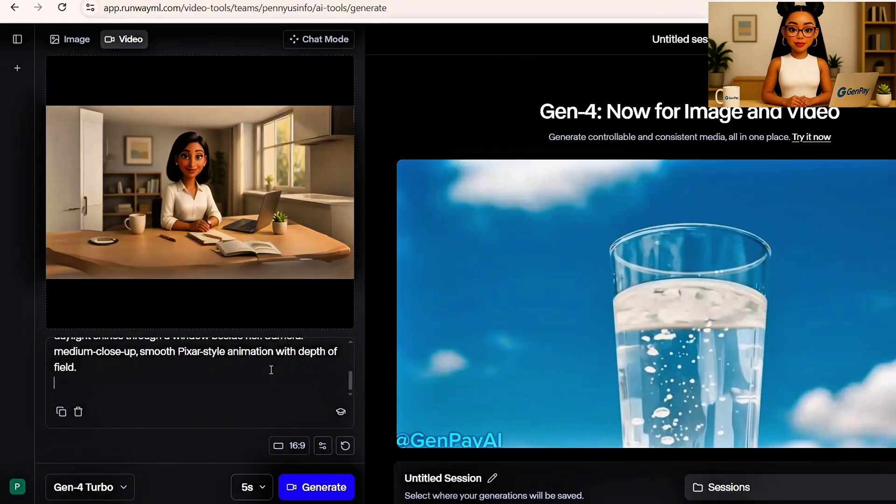
# - Keep the Gen-4 Turbo model and 5-second duration, and generate the desk clip
pyautogui.click(124, 490)
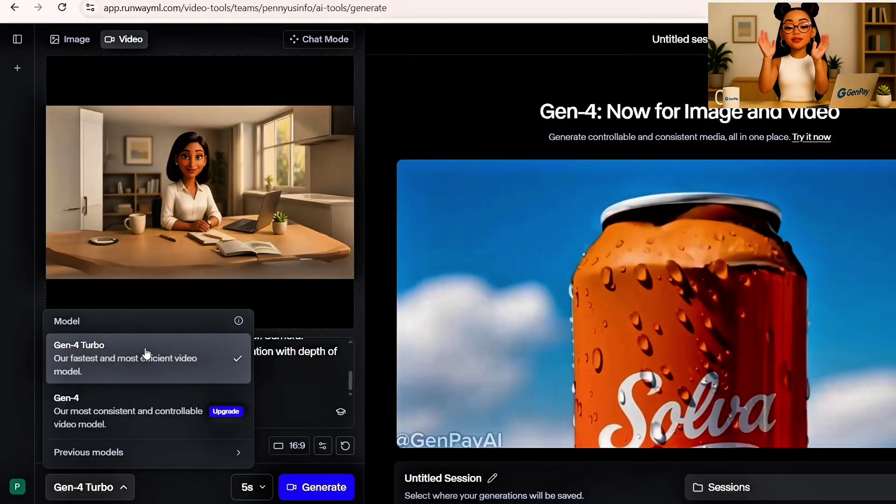
pyautogui.click(291, 372)
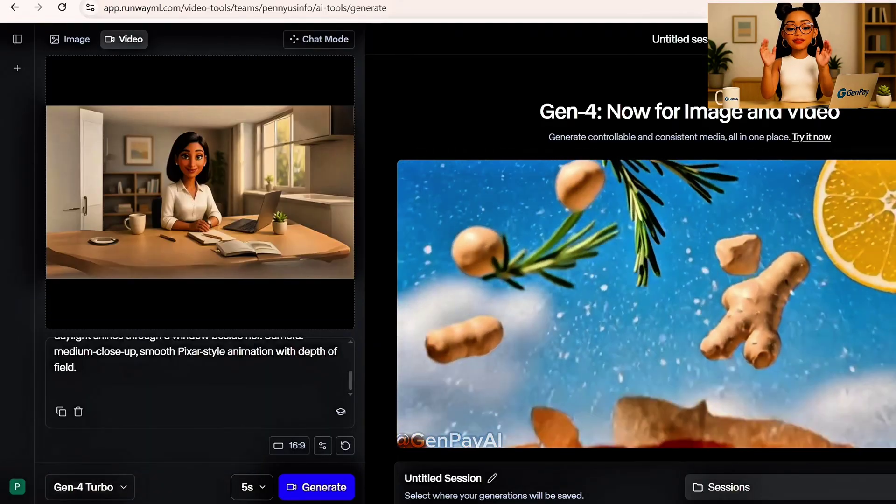
pyautogui.click(266, 487)
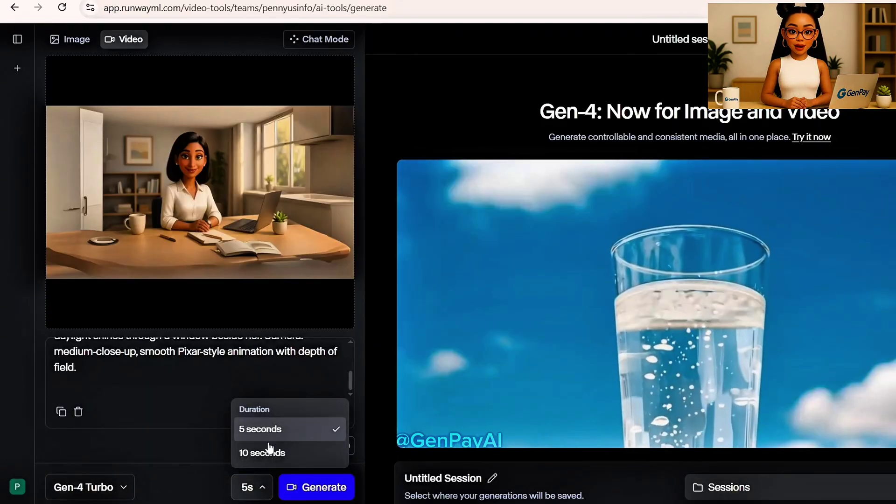
pyautogui.click(270, 430)
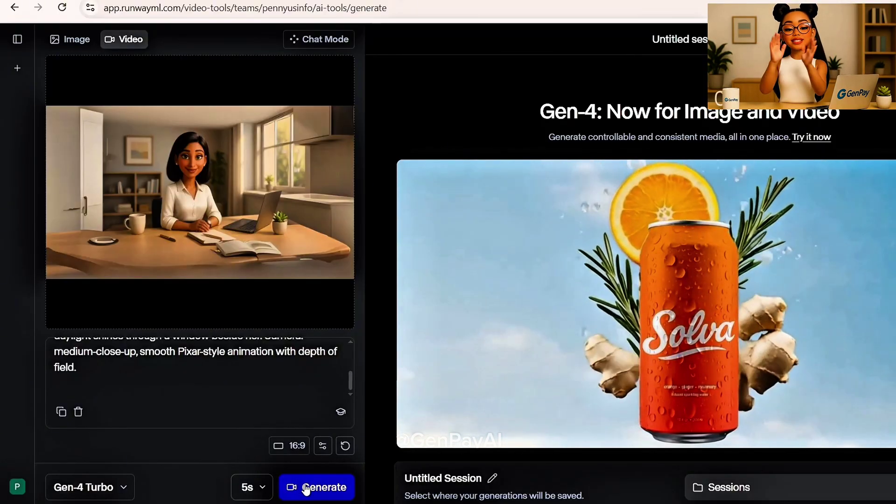
pyautogui.click(305, 488)
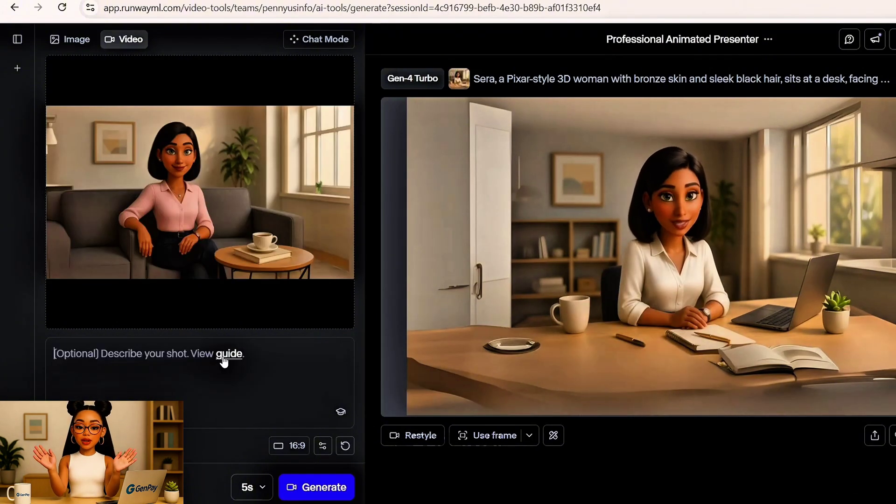
# - Swap in the couch reference image and paste its pink-blouse couch prompt
pyautogui.click(224, 360)
pyautogui.hotkey('ctrl', 'v')
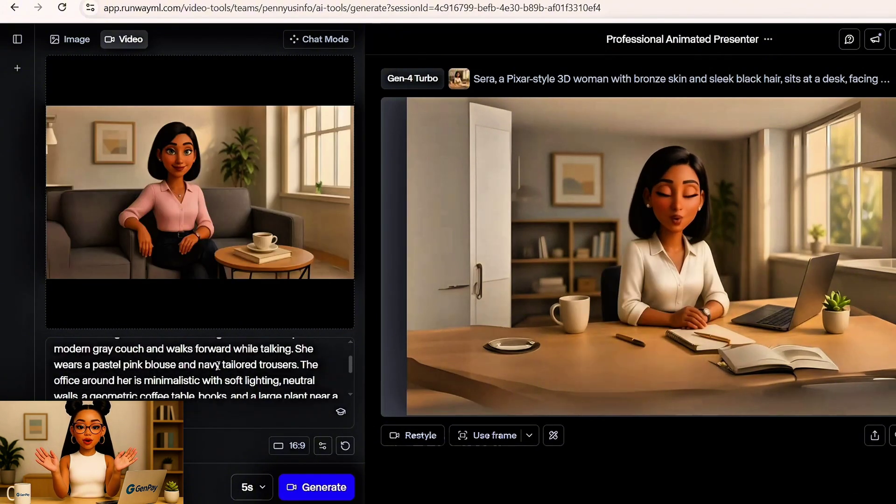
pyautogui.scroll(2, 256, 376)
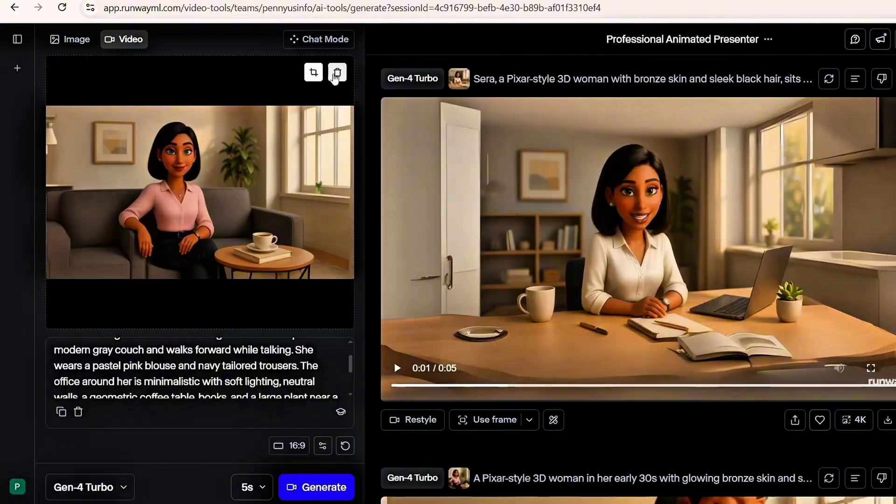
# - Load the chart-presenting image as reference and replace the prompt with its scene description
pyautogui.hotkey('ctrl', 'v')
pyautogui.hotkey('ctrl', 'a')
pyautogui.hotkey('ctrl', 'v')
pyautogui.scroll(3, 252, 359)
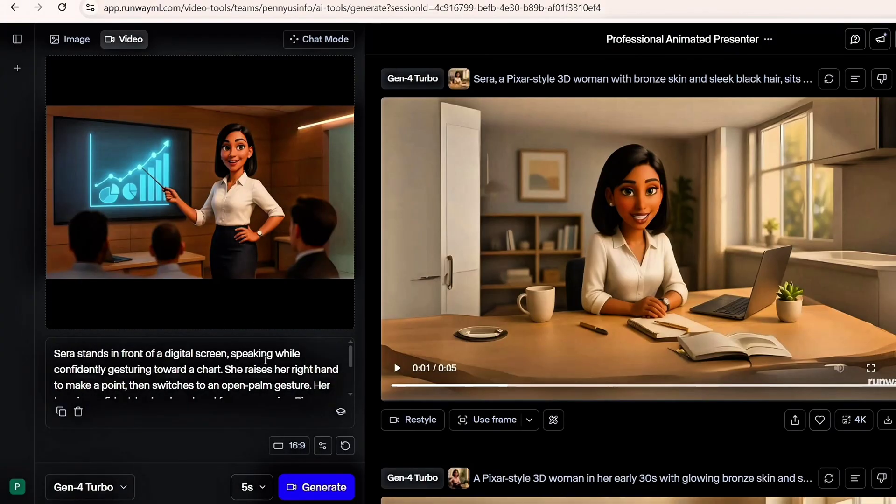
pyautogui.scroll(-3, 210, 370)
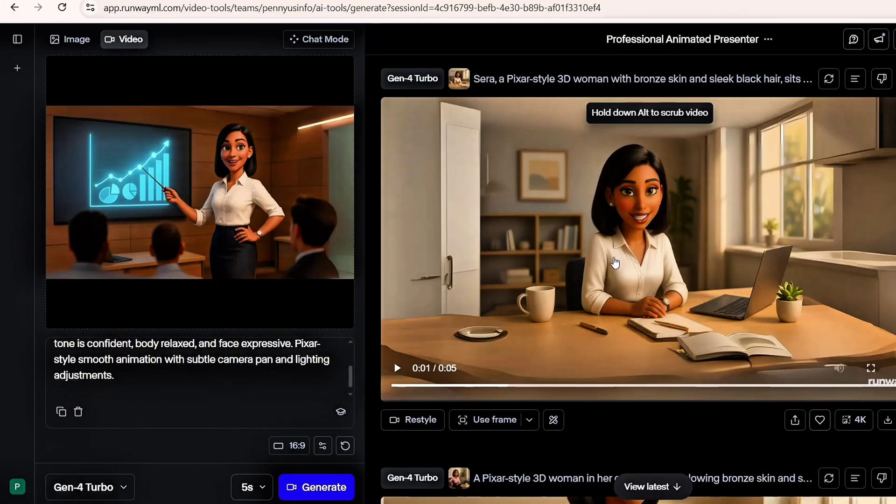
pyautogui.scroll(-10, 615, 262)
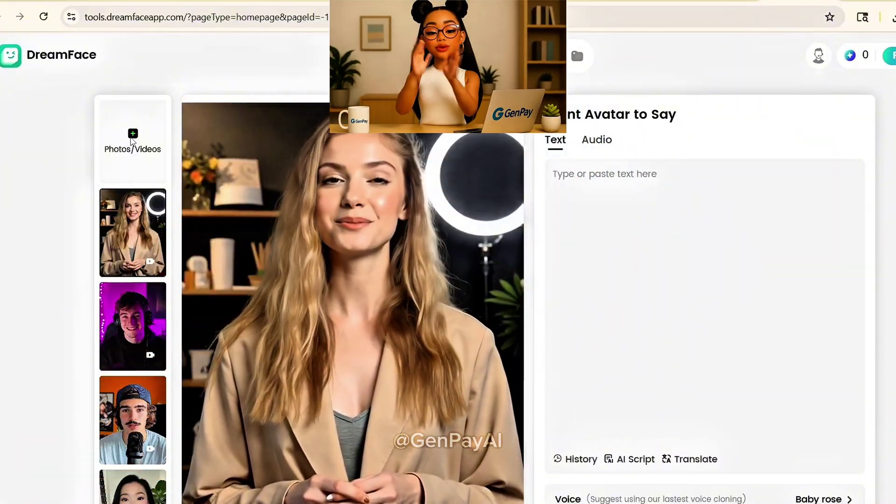
# - Upload the Sera desk, chart and couch clips from the PC as avatars
pyautogui.click(132, 140)
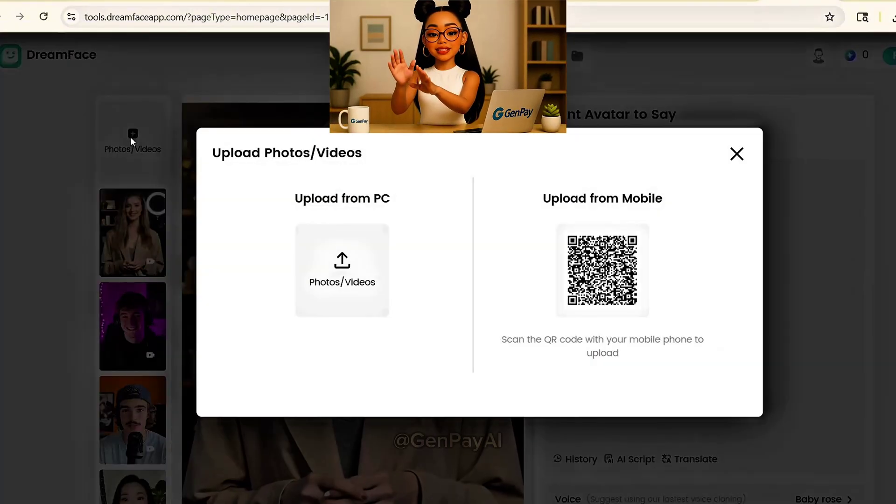
pyautogui.click(334, 279)
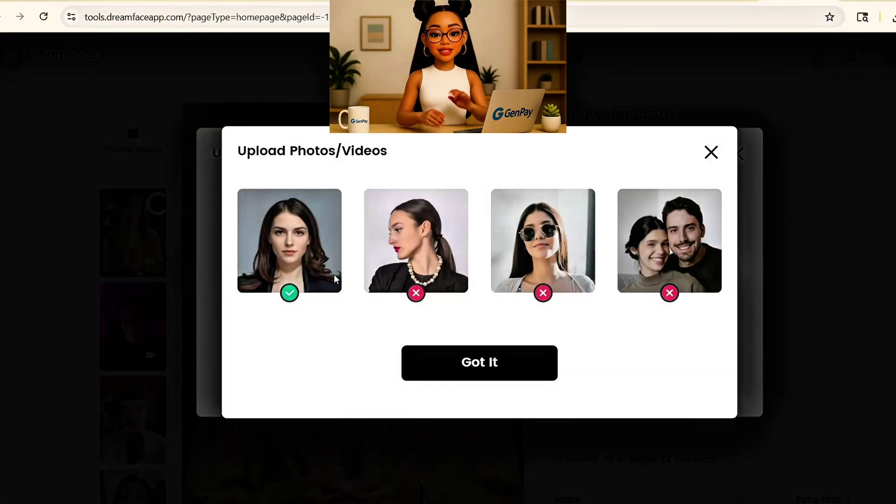
pyautogui.click(514, 379)
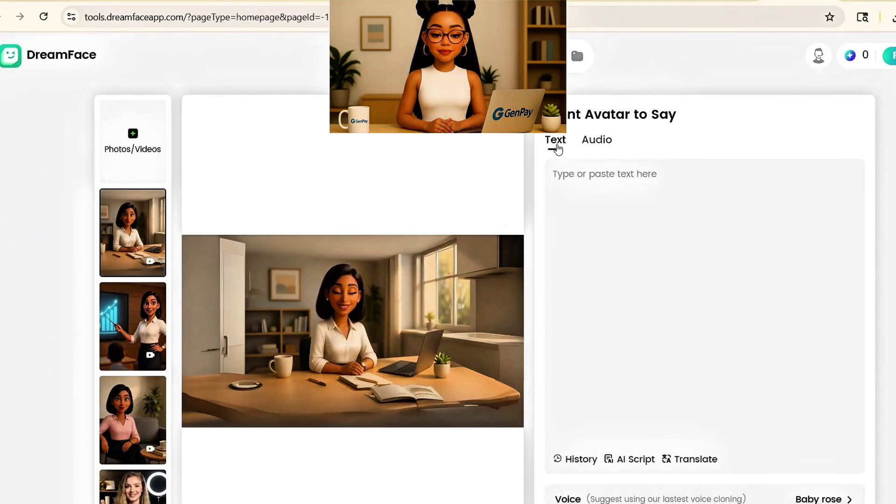
pyautogui.click(604, 142)
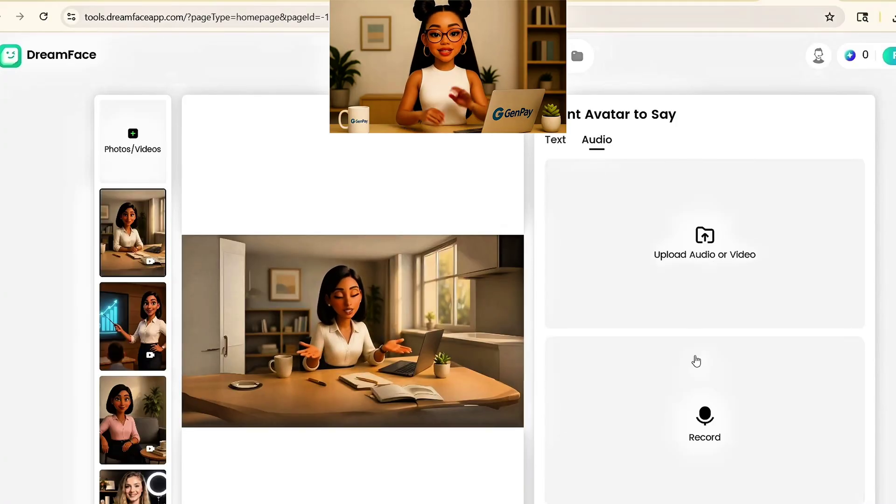
# - Use the typed welcome script, choose the female Lisa voice, and generate the lip-synced video
pyautogui.click(555, 143)
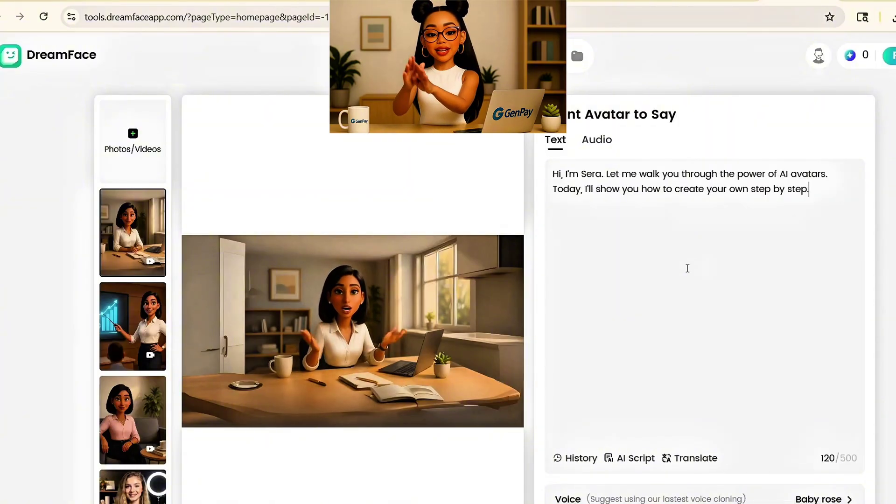
pyautogui.scroll(-2, 688, 268)
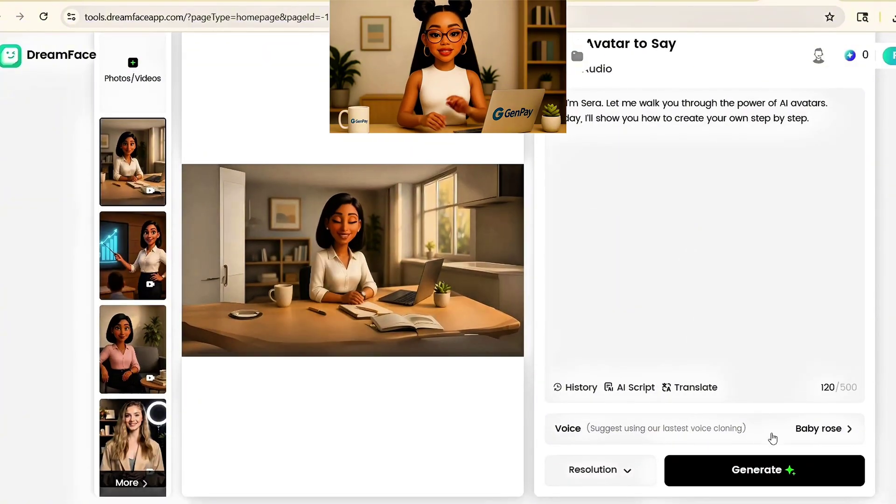
pyautogui.click(810, 430)
pyautogui.click(267, 171)
pyautogui.click(702, 226)
pyautogui.scroll(-5, 618, 232)
pyautogui.scroll(5, 618, 232)
pyautogui.click(706, 298)
pyautogui.click(439, 226)
pyautogui.click(419, 299)
pyautogui.click(467, 442)
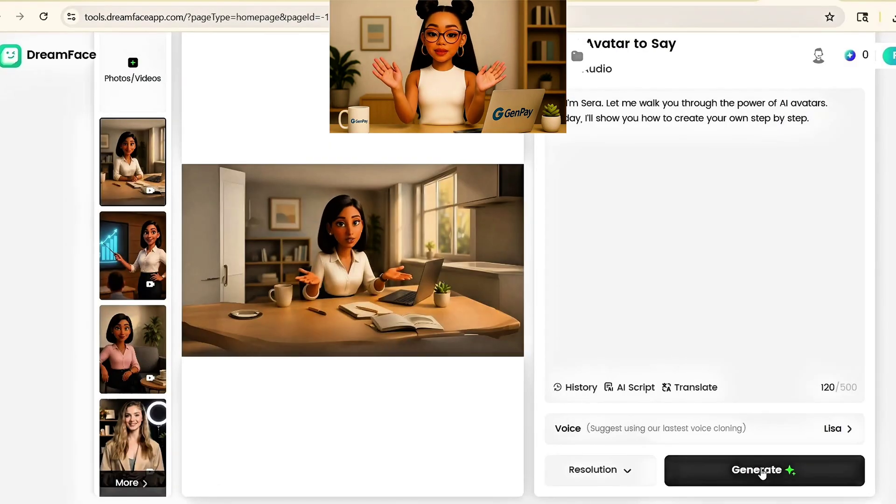
pyautogui.click(738, 472)
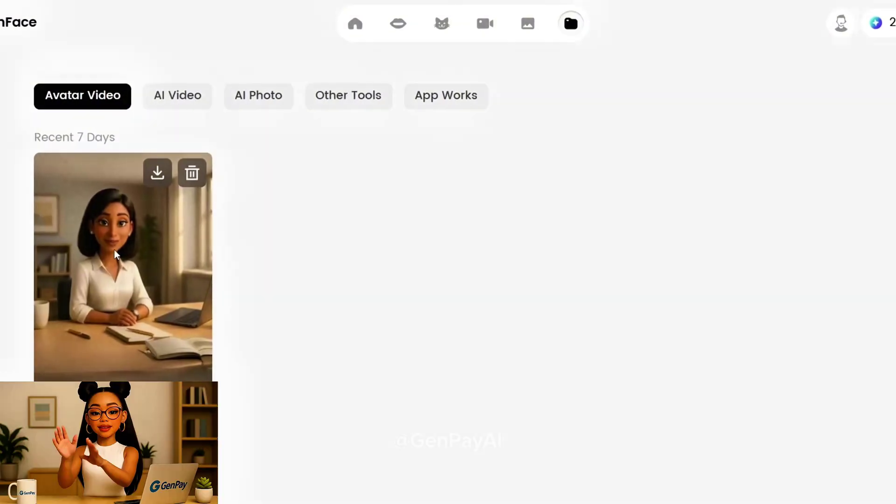
# - Open the new lip-synced Sera desk video from My Works and play it
pyautogui.click(124, 281)
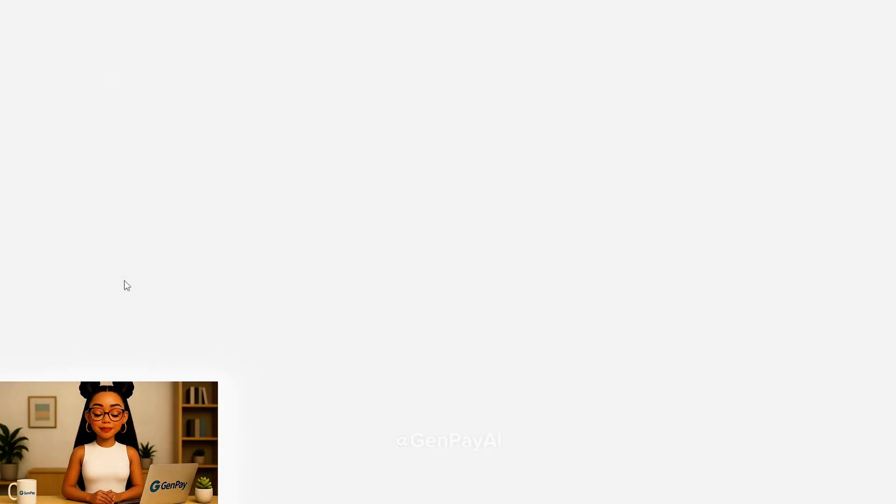
pyautogui.scroll(-4, 490, 324)
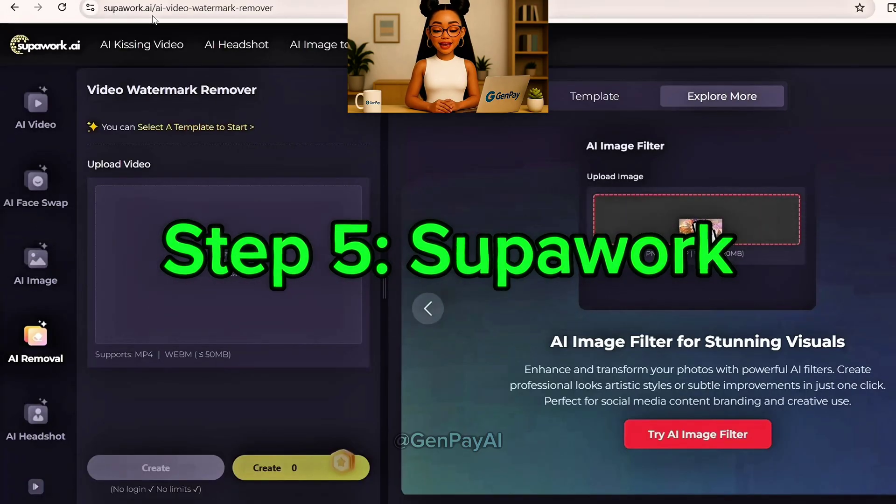
# - Brush over the DreamFace and Animated with AI watermarks and confirm the mask
pyautogui.moveTo(26, 343)
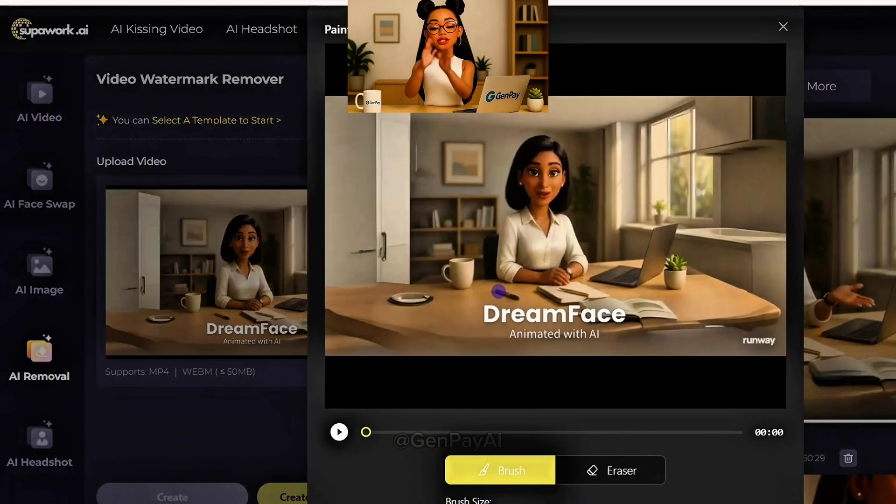
pyautogui.click(622, 472)
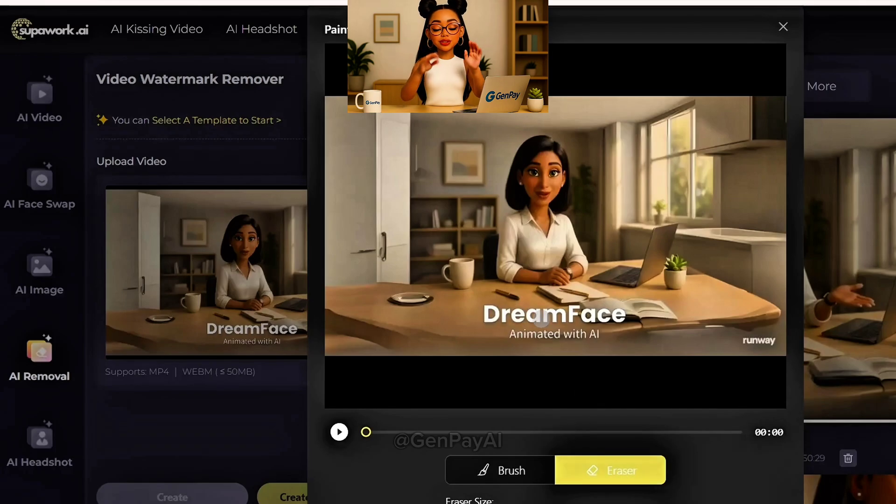
pyautogui.click(514, 470)
pyautogui.moveTo(481, 315); pyautogui.dragTo(627, 315)
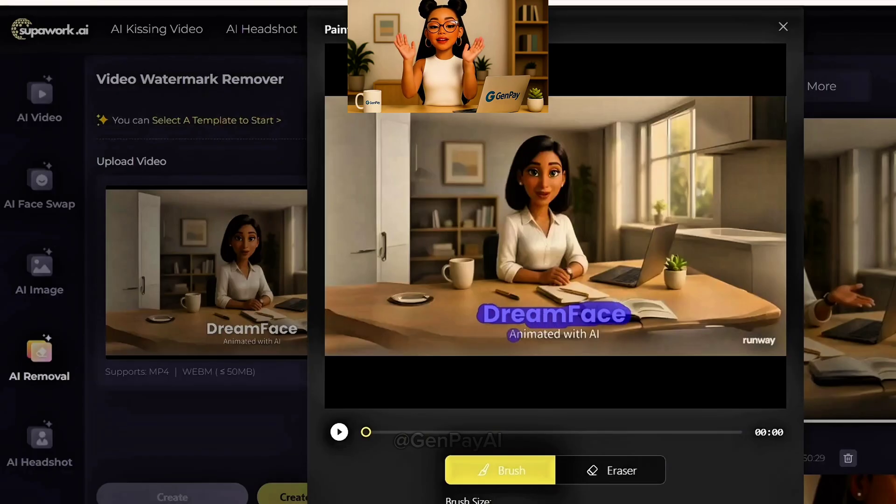
pyautogui.moveTo(513, 335); pyautogui.dragTo(560, 334)
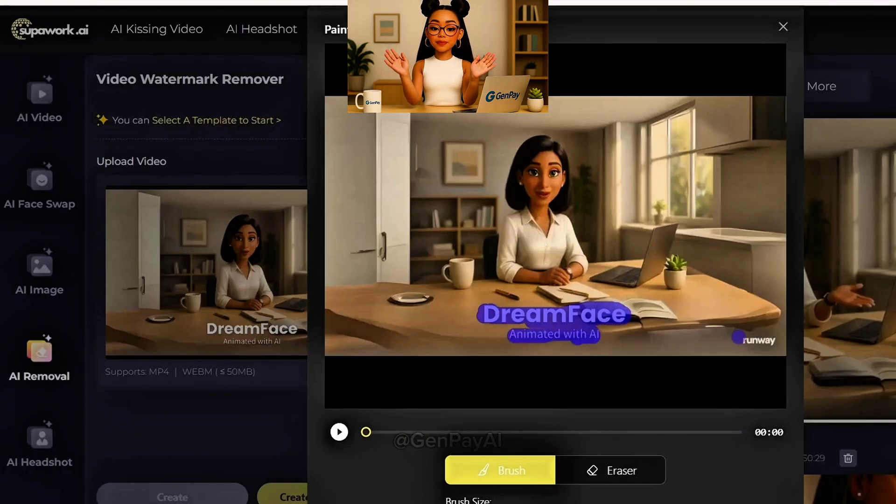
pyautogui.rightClick(778, 342)
pyautogui.scroll(-1, 645, 416)
pyautogui.scroll(-1, 556, 280)
pyautogui.click(740, 496)
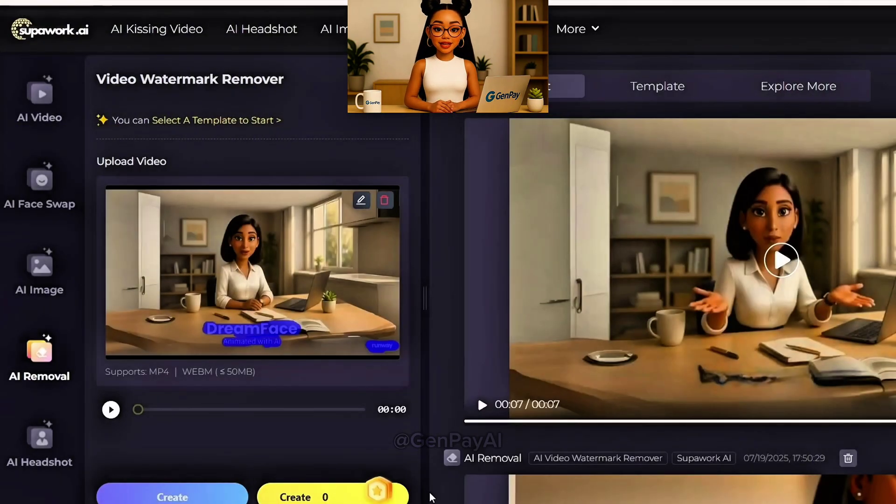
# - Run the removal, review it full screen, then repaint the watermark mask and create again
pyautogui.click(188, 498)
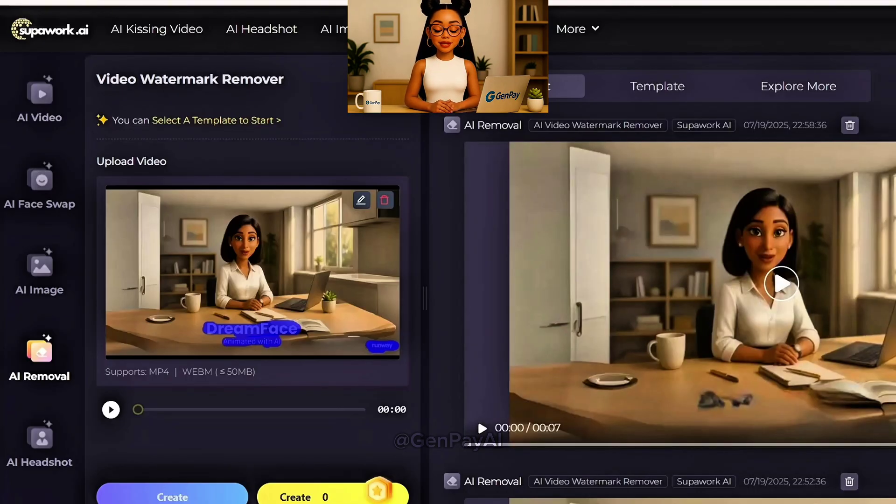
pyautogui.press('f')
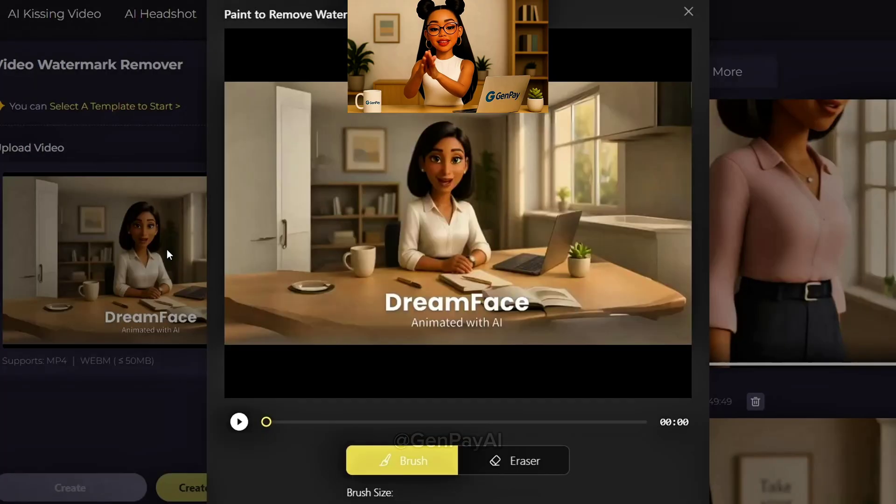
pyautogui.moveTo(426, 323)
pyautogui.mouseDown()
pyautogui.moveTo(498, 326)
pyautogui.moveTo(487, 326)
pyautogui.moveTo(529, 310)
pyautogui.moveTo(388, 302)
pyautogui.mouseUp()
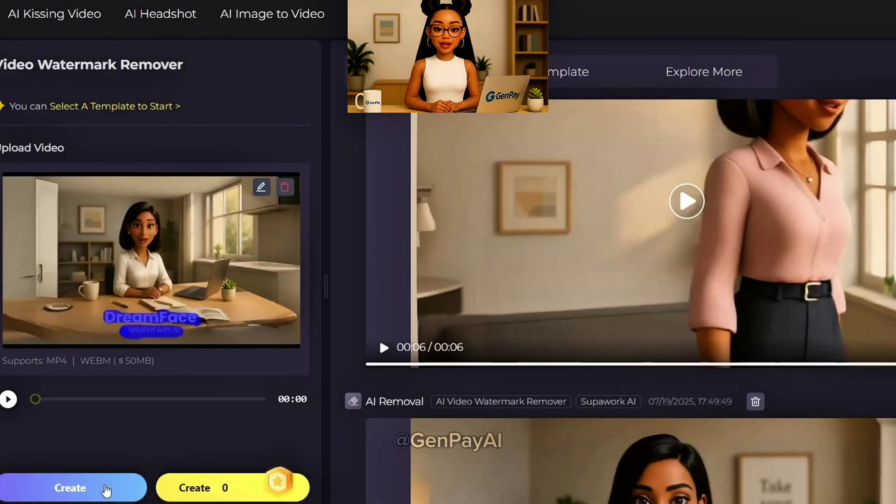
pyautogui.click(106, 489)
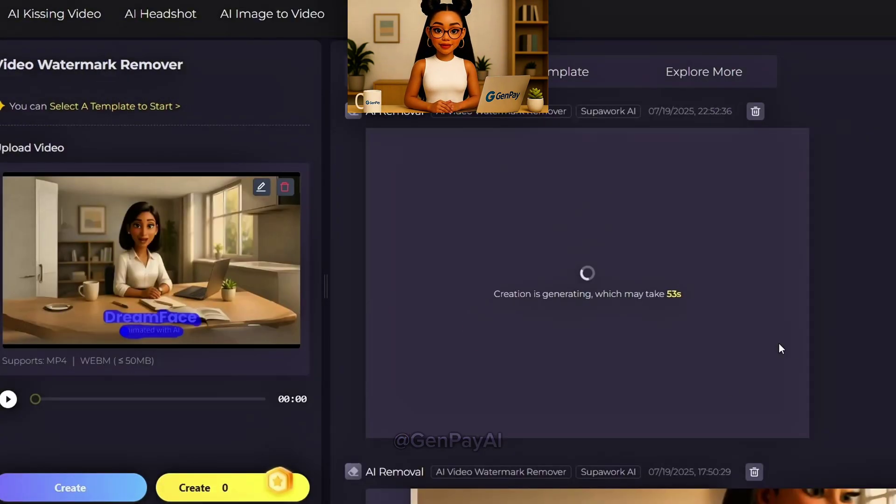